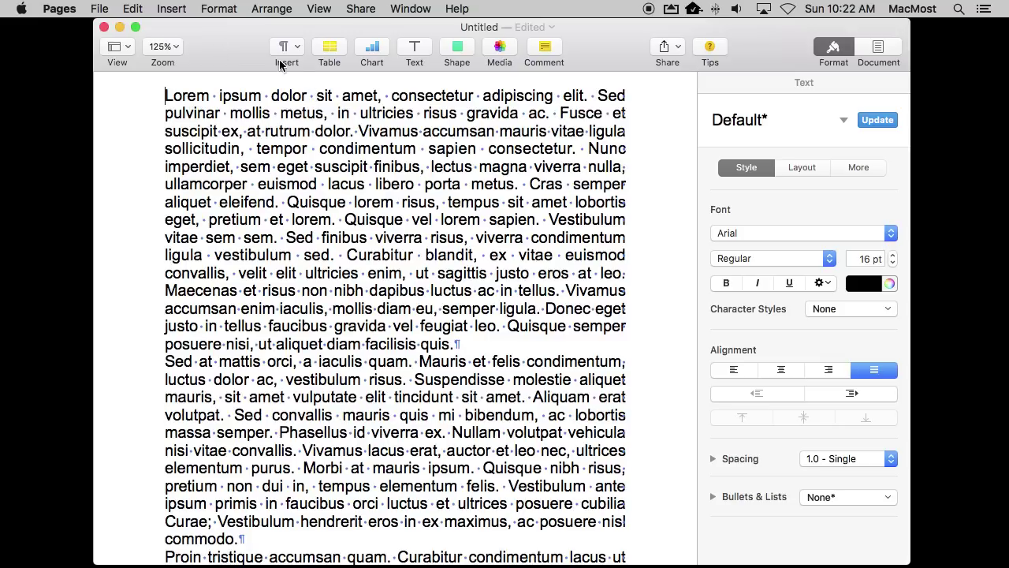
Hide the invisible characters, then show them again.
click(318, 9)
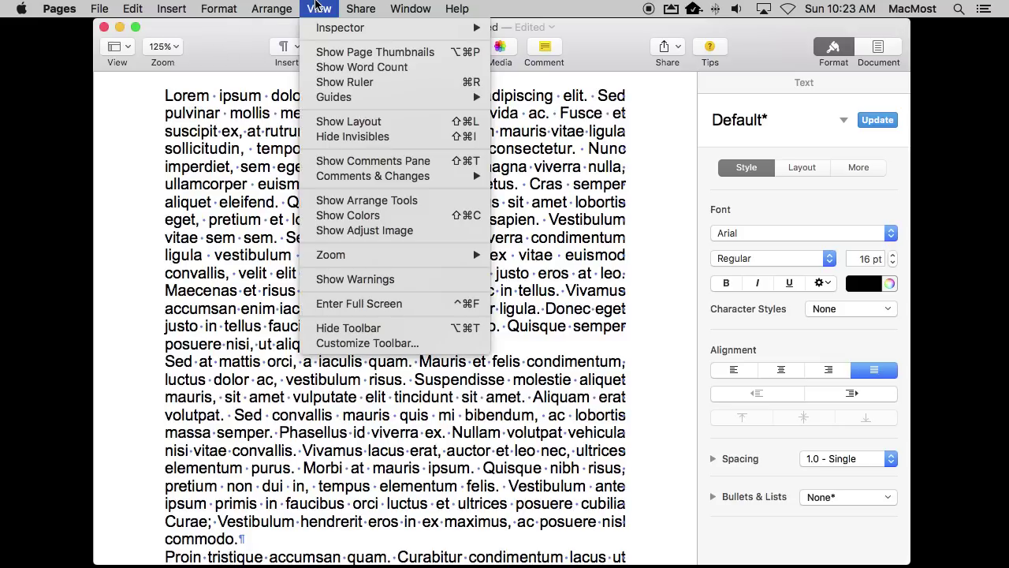
click(366, 139)
click(326, 8)
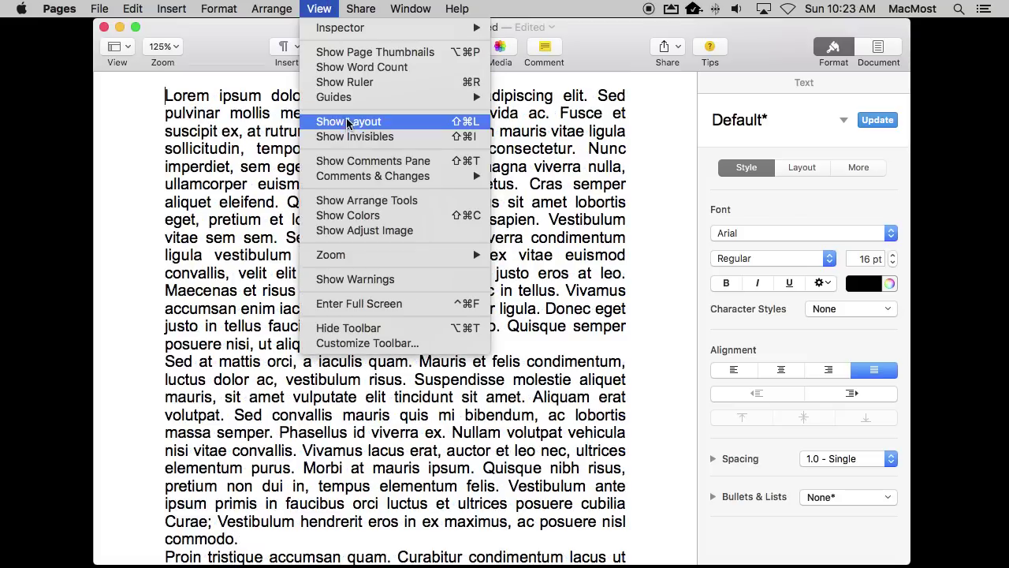
click(347, 139)
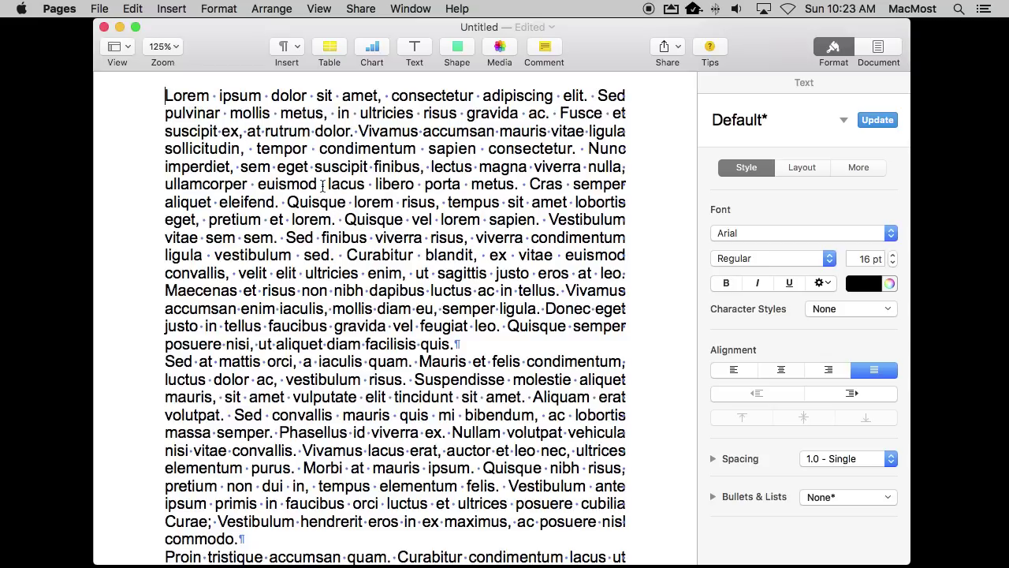
Select the paragraph mark after 'quis.', then try a tab before the first paragraph and remove it.
double_click(456, 344)
click(235, 167)
key(Tab)
key(Tab)
key(Tab)
key(Tab)
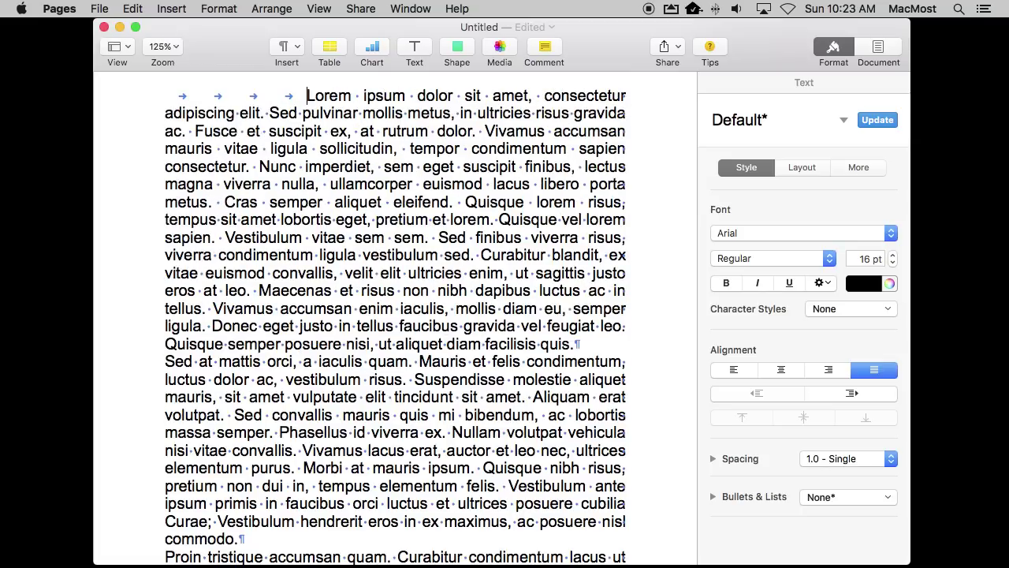
key(BackSpace)
key(BackSpace)
key(BackSpace)
key(BackSpace)
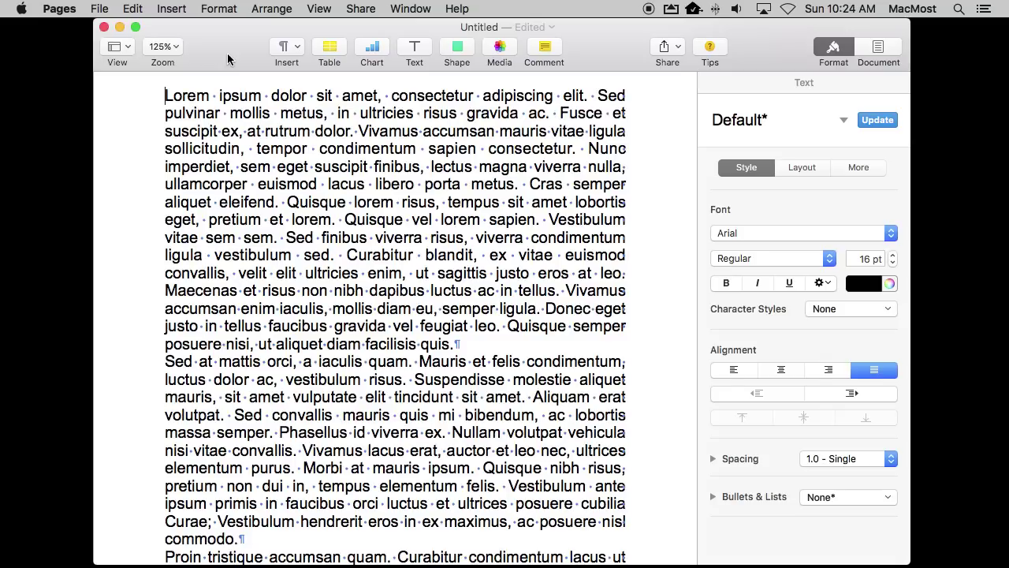
Add extra spaces after 'eget' and before 'condimentum', comparing with invisibles hidden and shown.
click(309, 167)
click(318, 150)
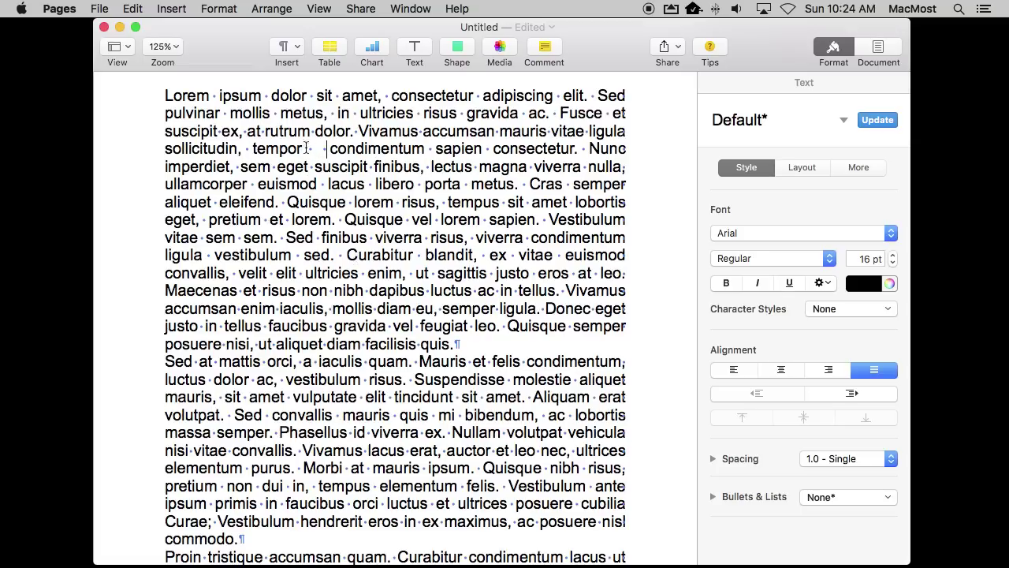
click(318, 9)
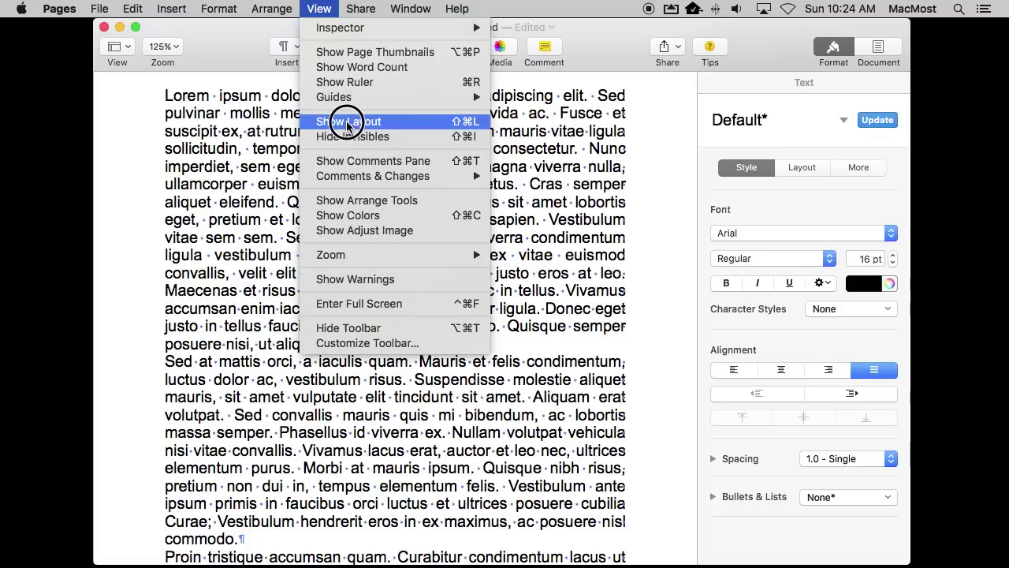
click(349, 136)
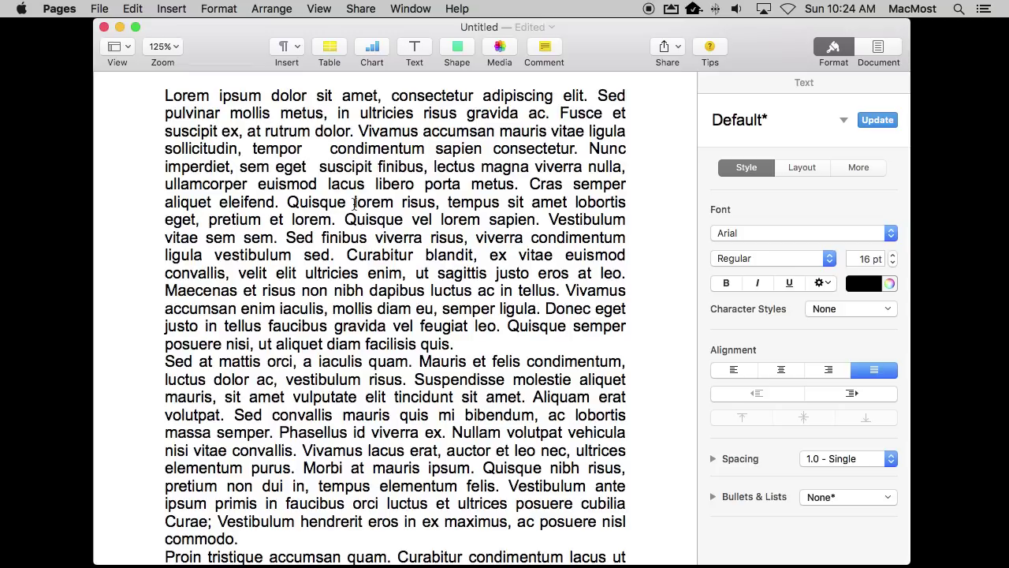
click(319, 8)
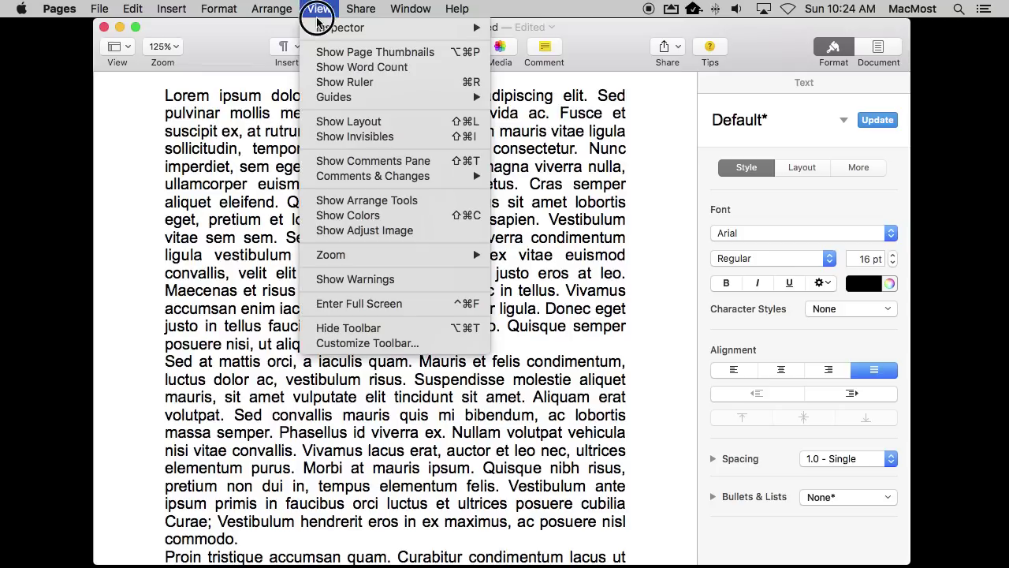
click(337, 136)
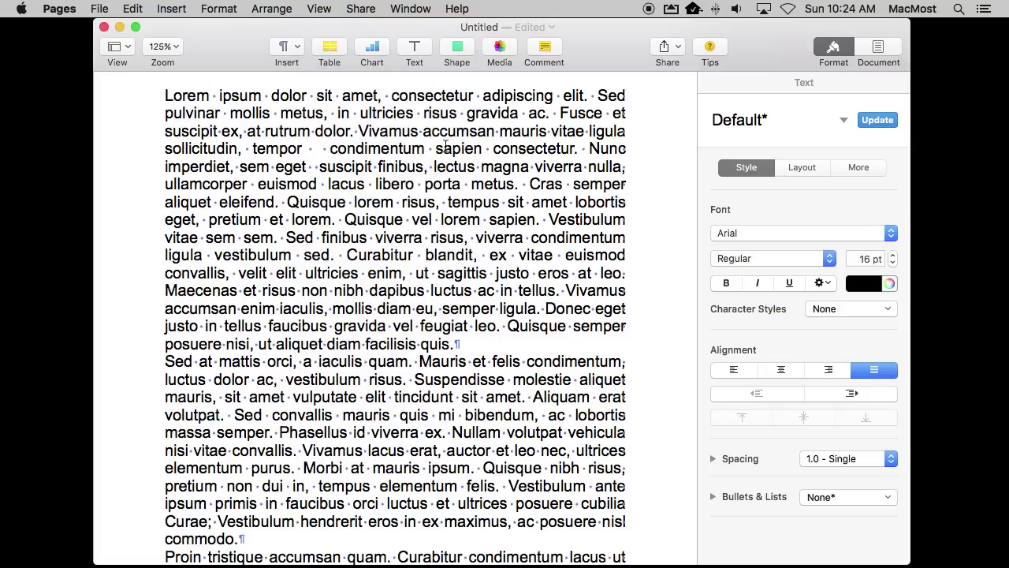
Left-align all the document text, then check it with invisibles hidden and shown again.
key(super+a)
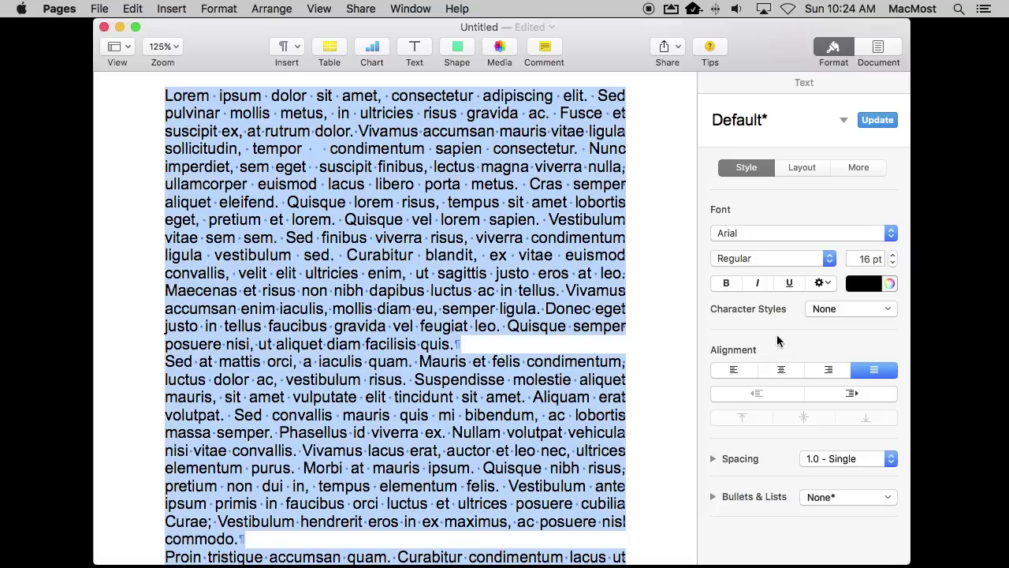
click(735, 372)
click(407, 219)
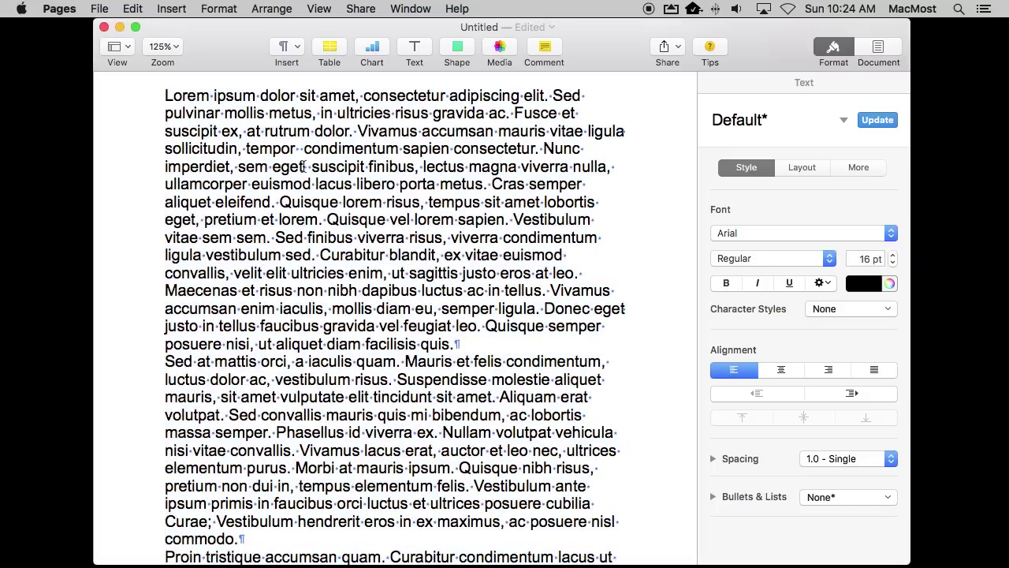
click(324, 9)
click(335, 136)
click(318, 9)
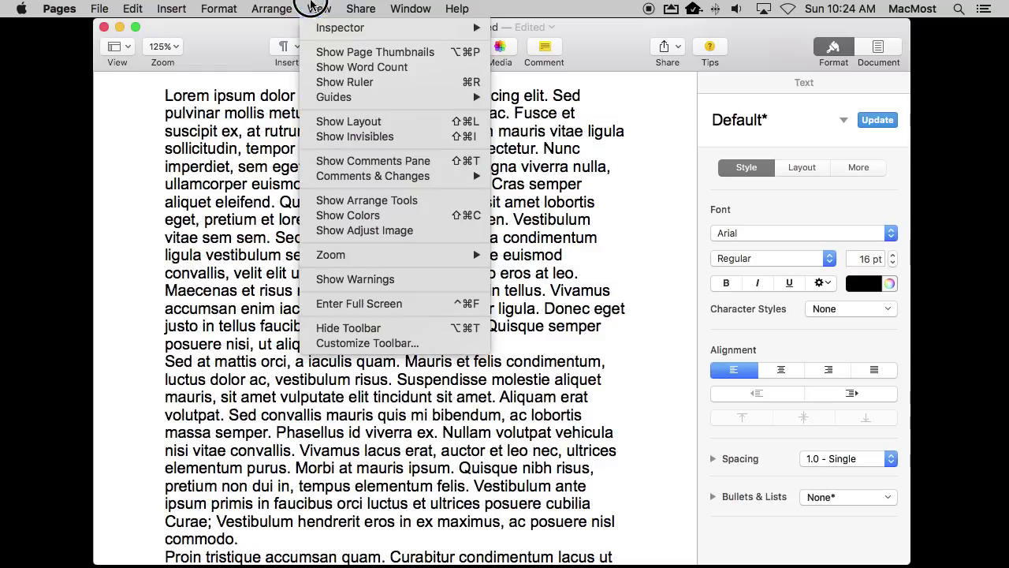
click(337, 134)
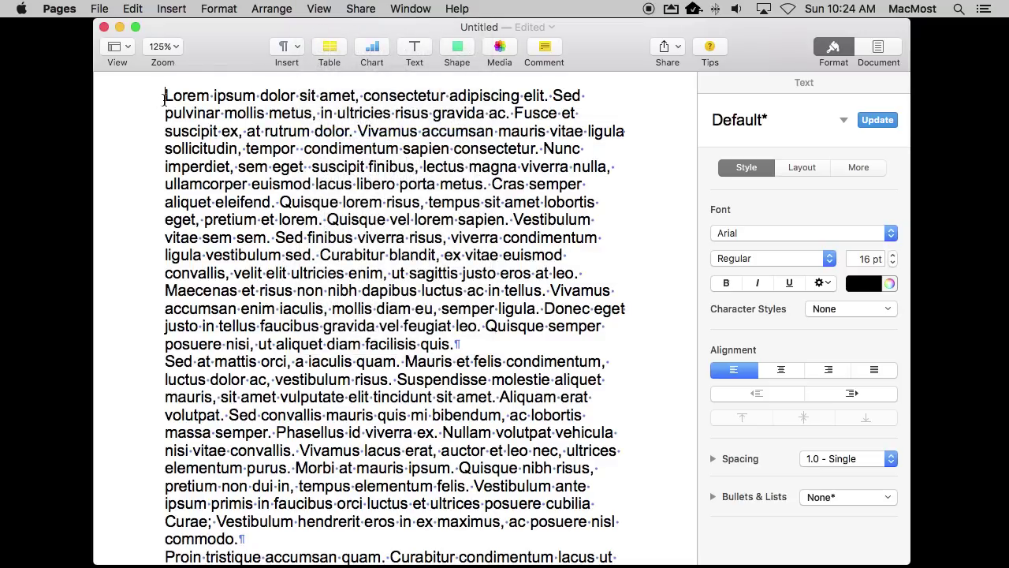
Tab-indent 'Lorem' and replace the leading spaces before 'Sed' with a single tab.
key(Tab)
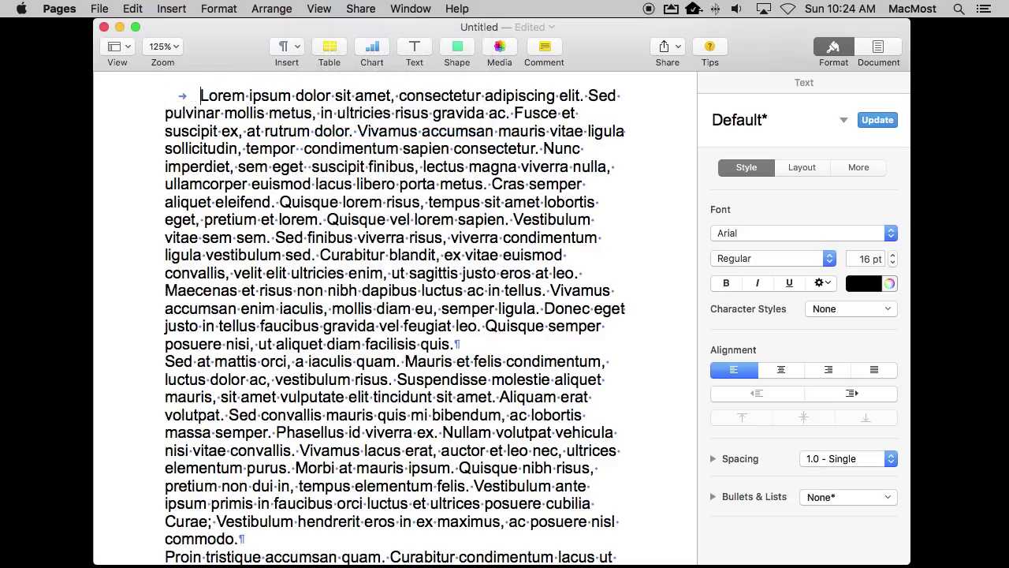
click(162, 361)
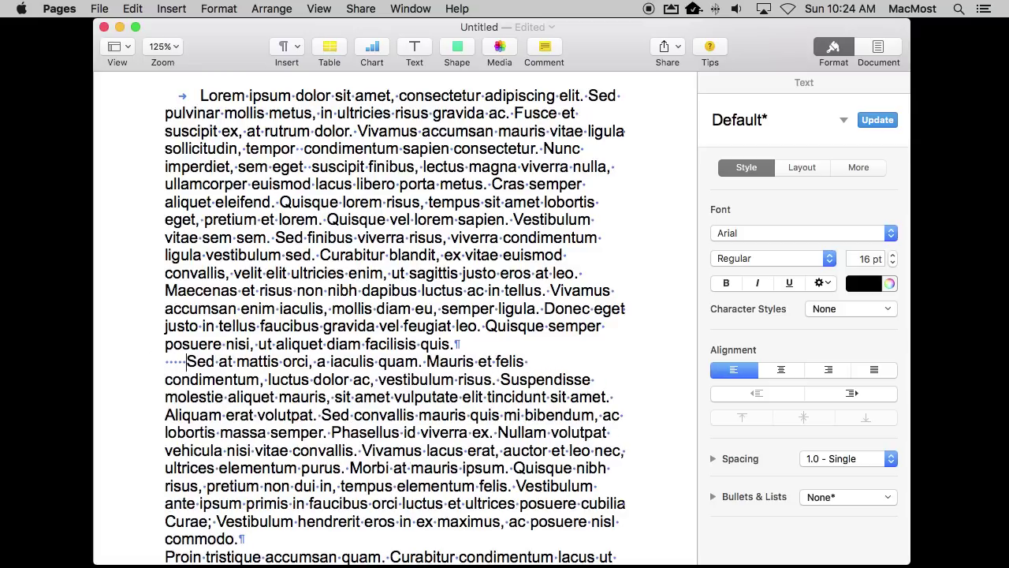
click(324, 8)
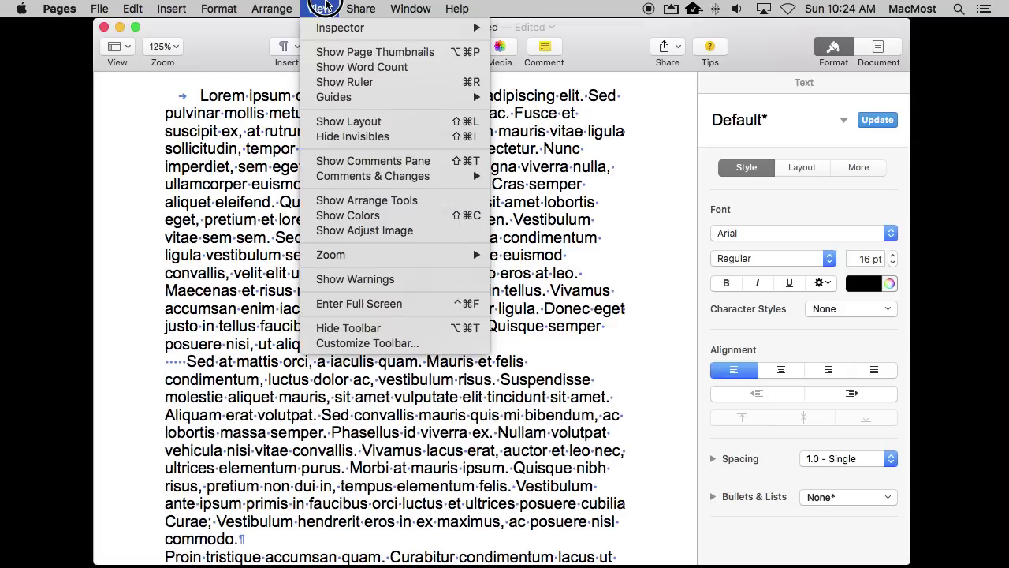
click(339, 135)
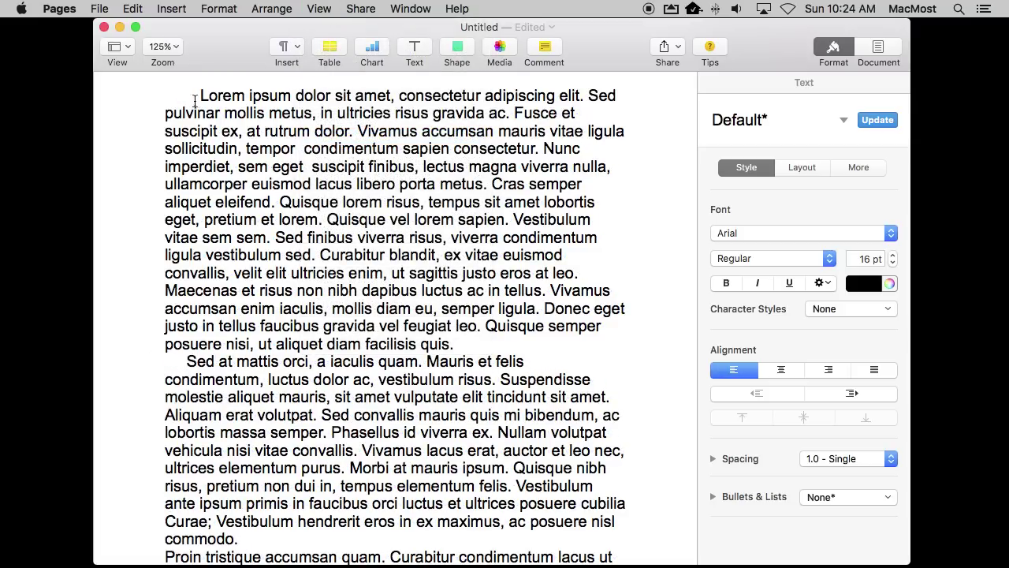
click(186, 363)
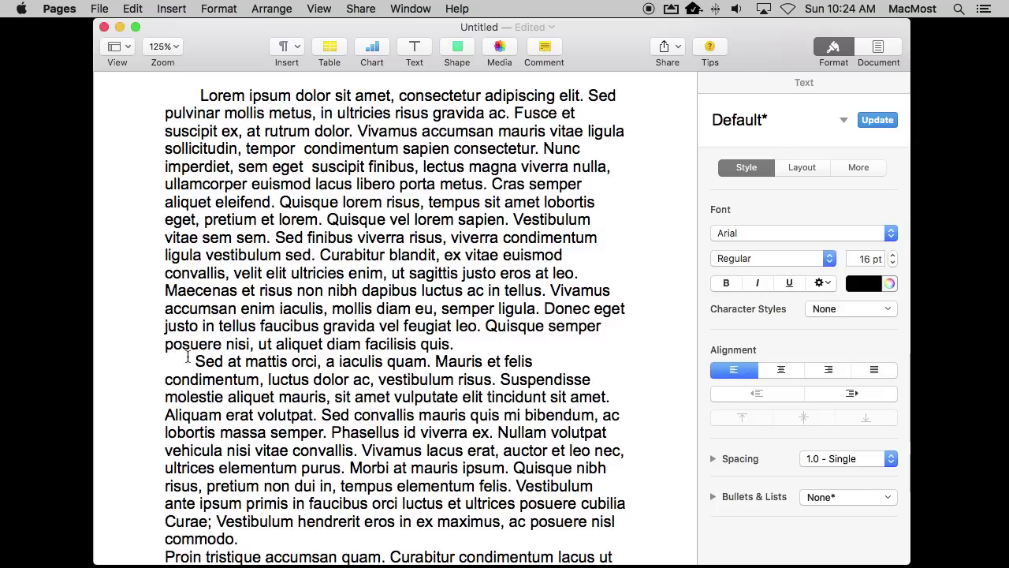
click(320, 8)
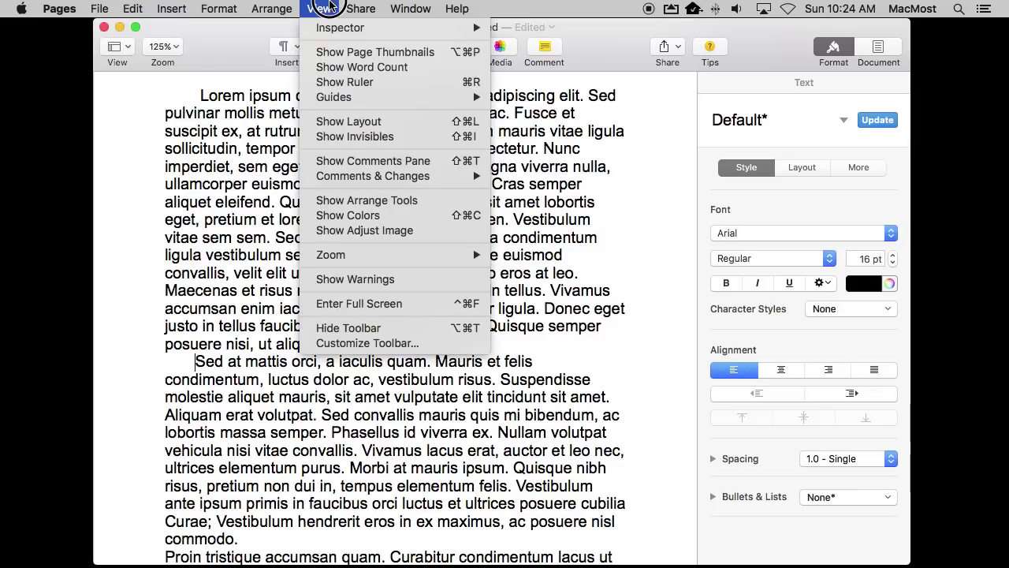
click(365, 138)
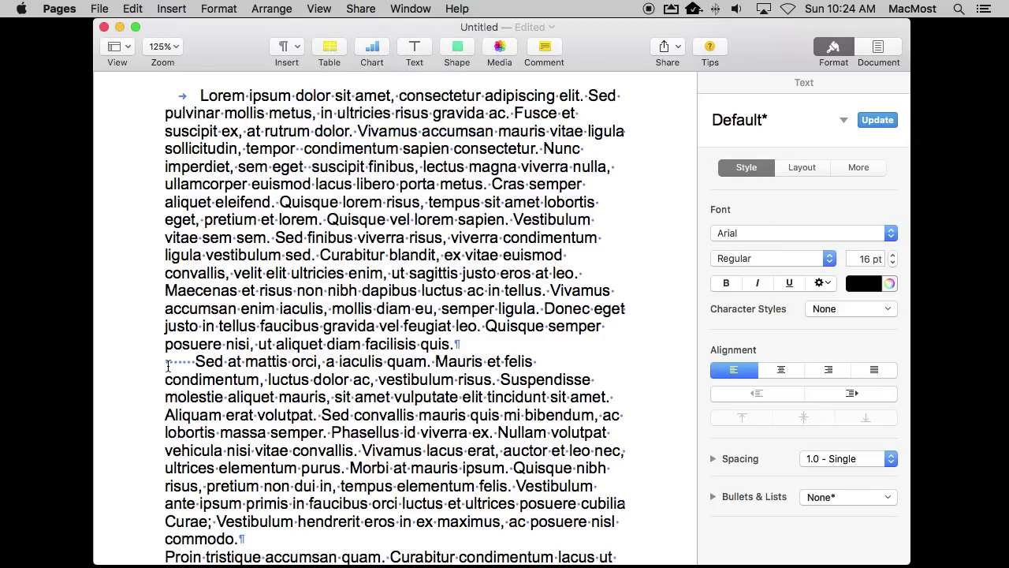
drag(167, 365, 195, 363)
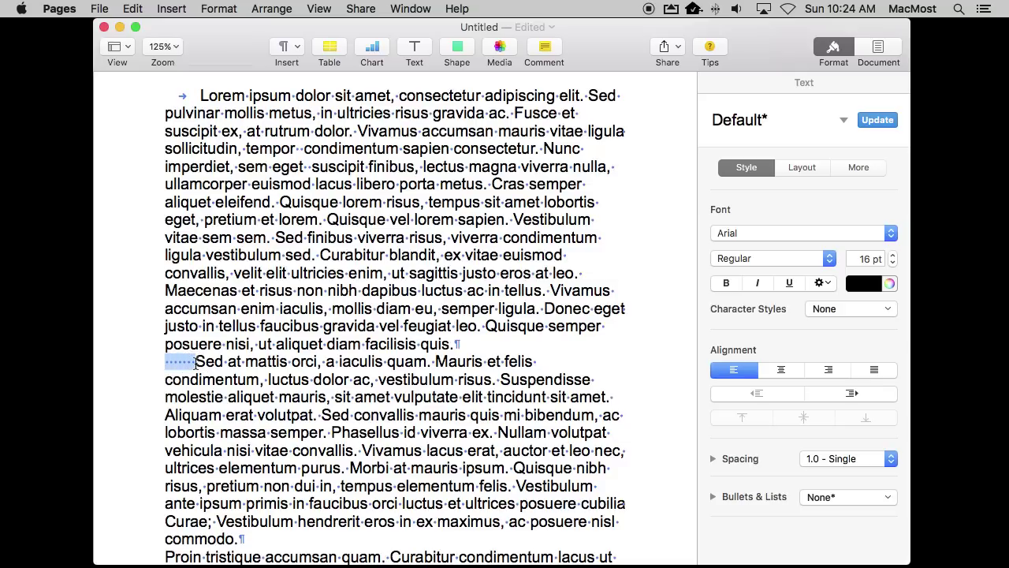
key(Tab)
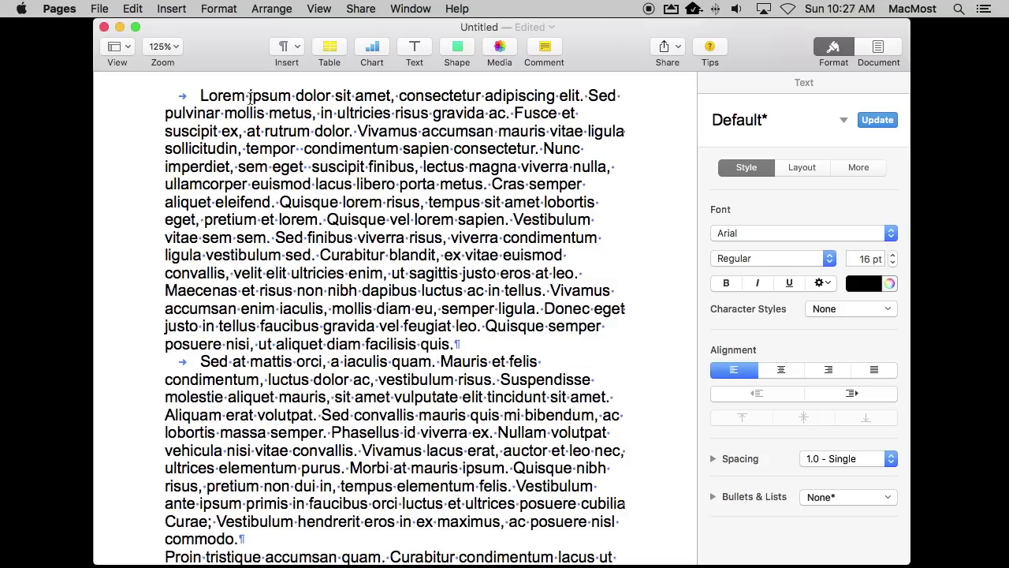
Join 'ligula' and 'sollicitudin' with a non-breaking space (Option-Space).
click(472, 347)
drag(608, 129, 215, 150)
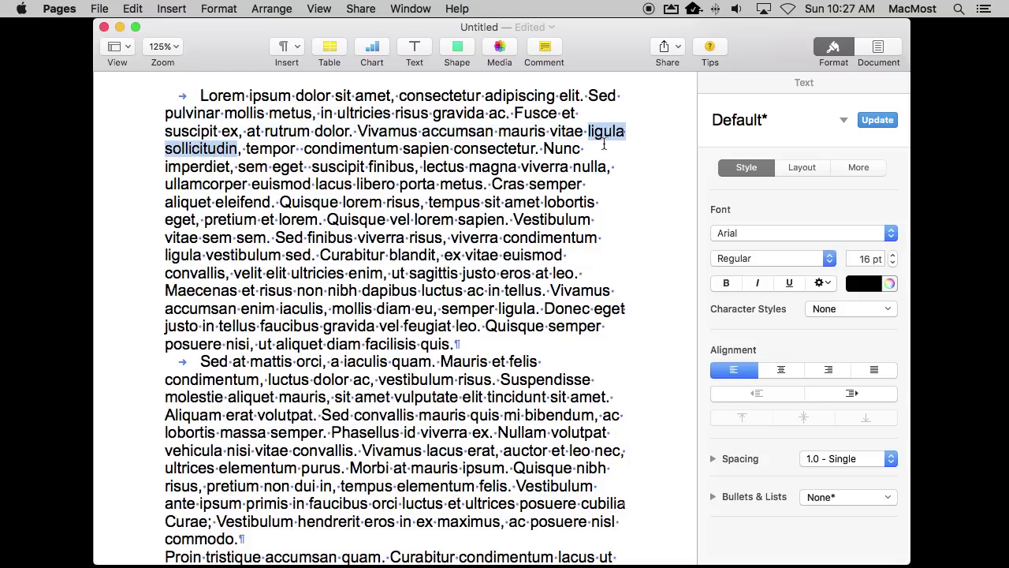
click(610, 131)
click(621, 131)
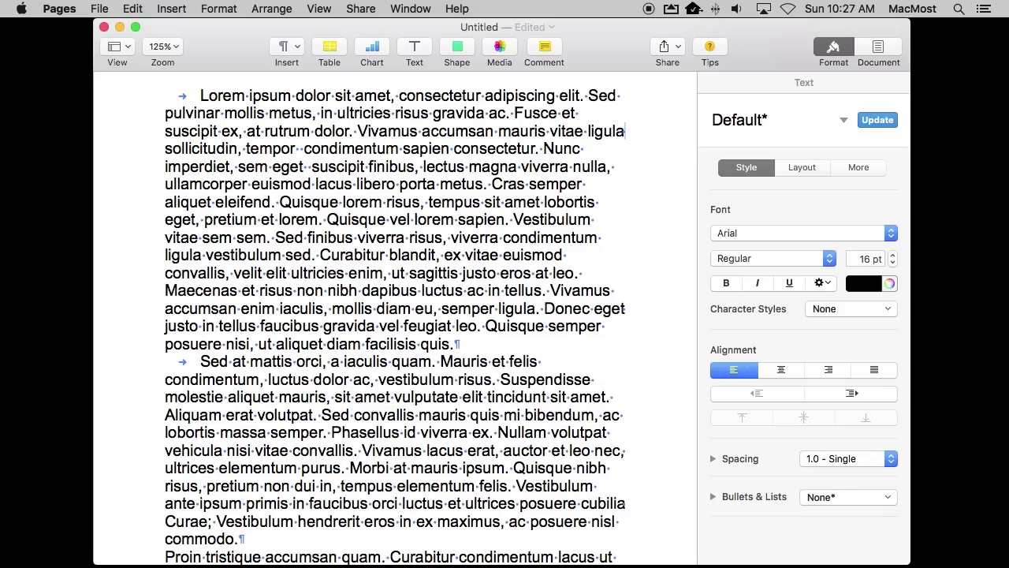
key(alt+space)
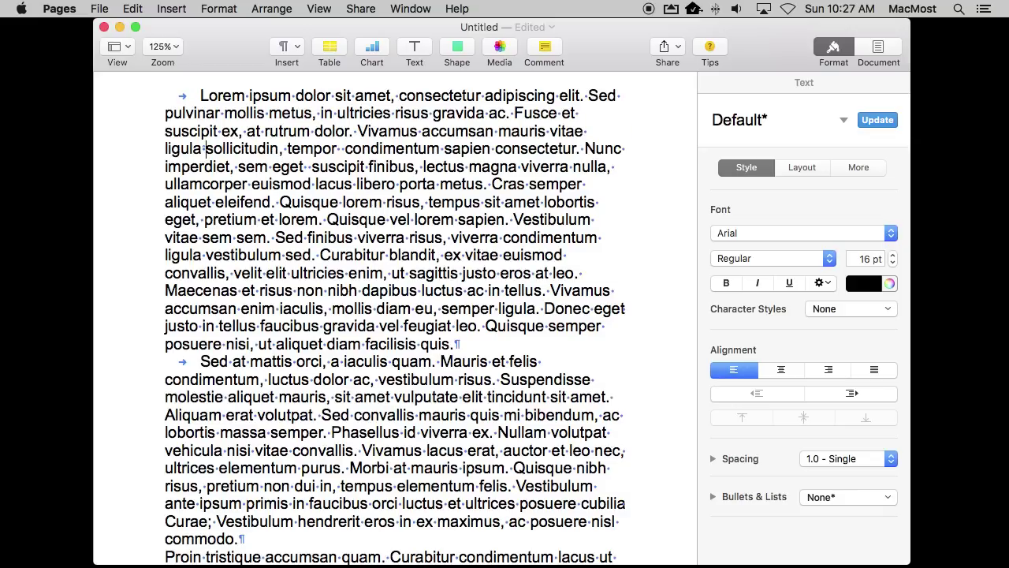
Check the new space between ligula and sollicitudin, then hide the invisible characters.
double_click(201, 148)
click(207, 148)
click(309, 8)
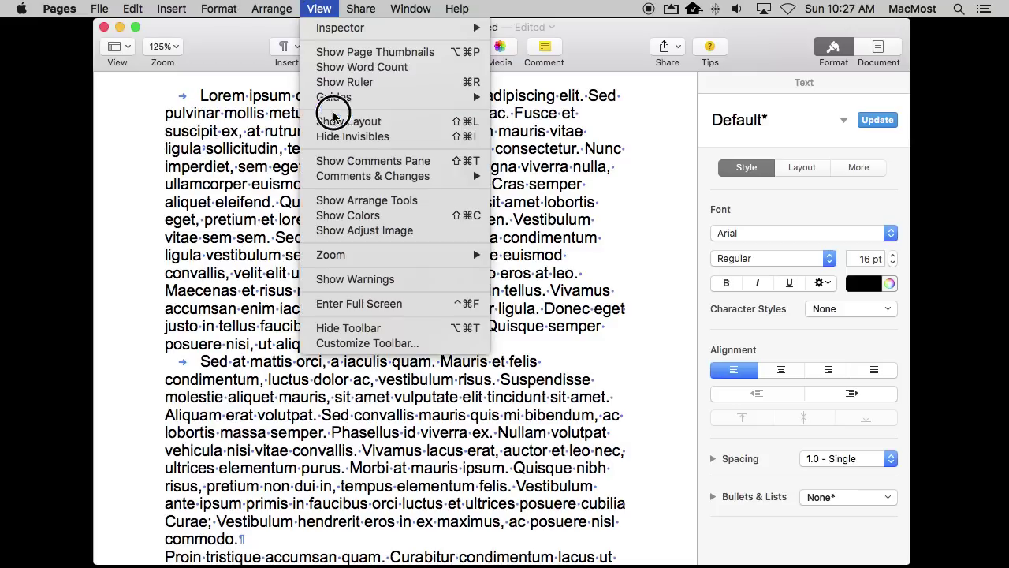
click(334, 127)
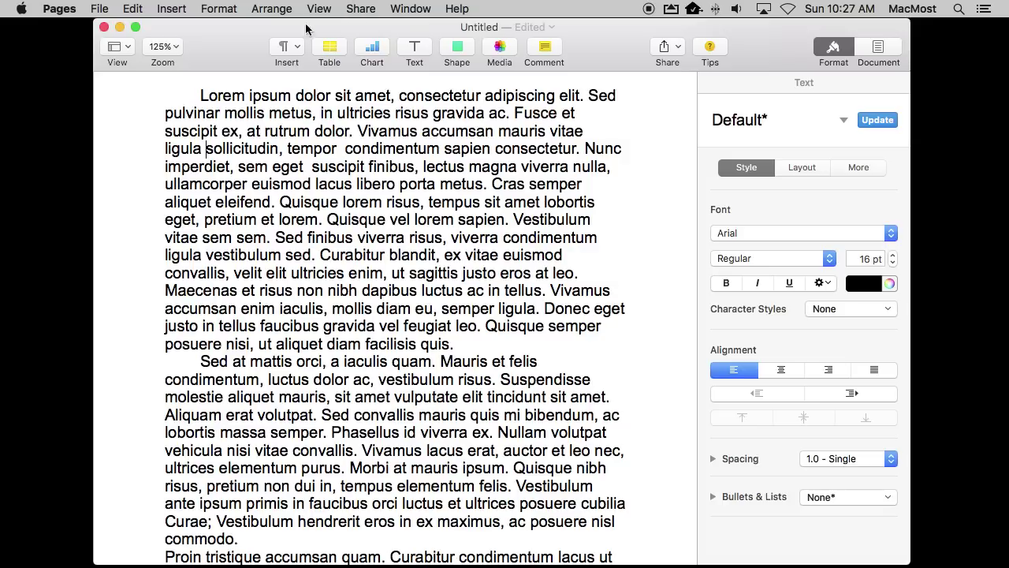
Insert four blank lines after 'quis.' at the end of the first paragraph.
click(369, 10)
mouse_move(313, 10)
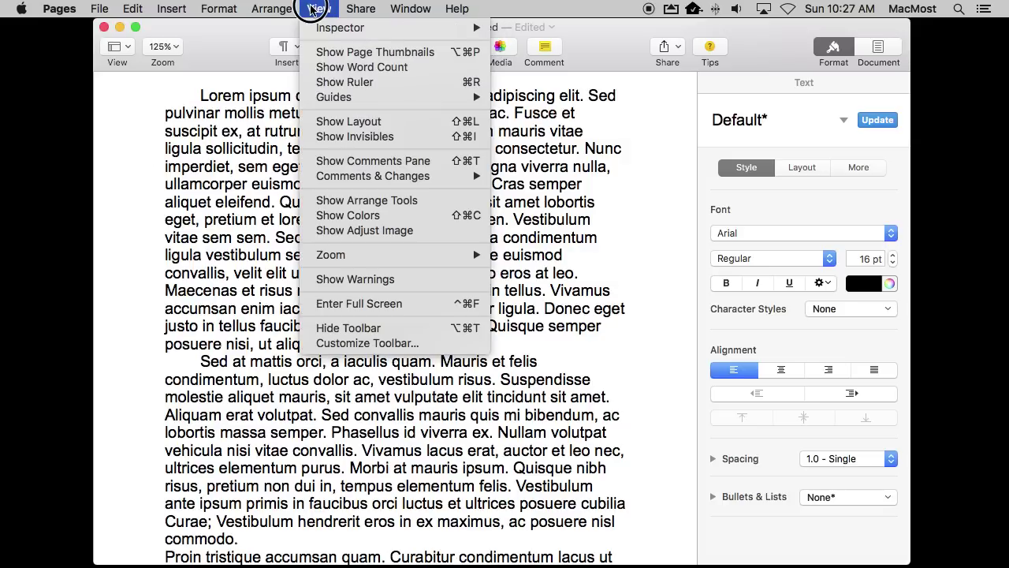
click(294, 426)
click(497, 342)
key(Return)
key(Return)
key(Return)
key(Return)
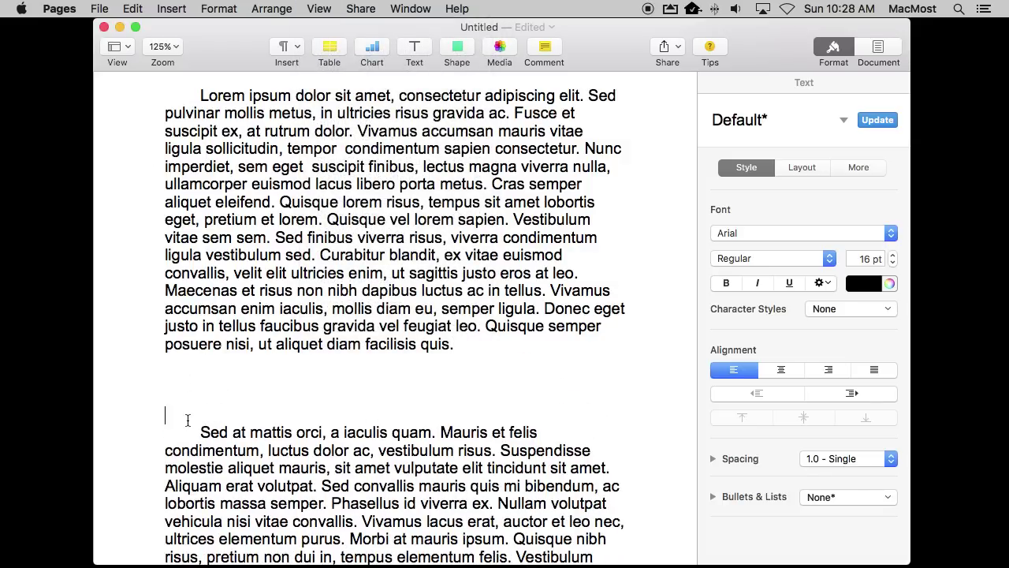
Show invisibles again and indent the 'Sed' paragraph with four tabs.
click(319, 7)
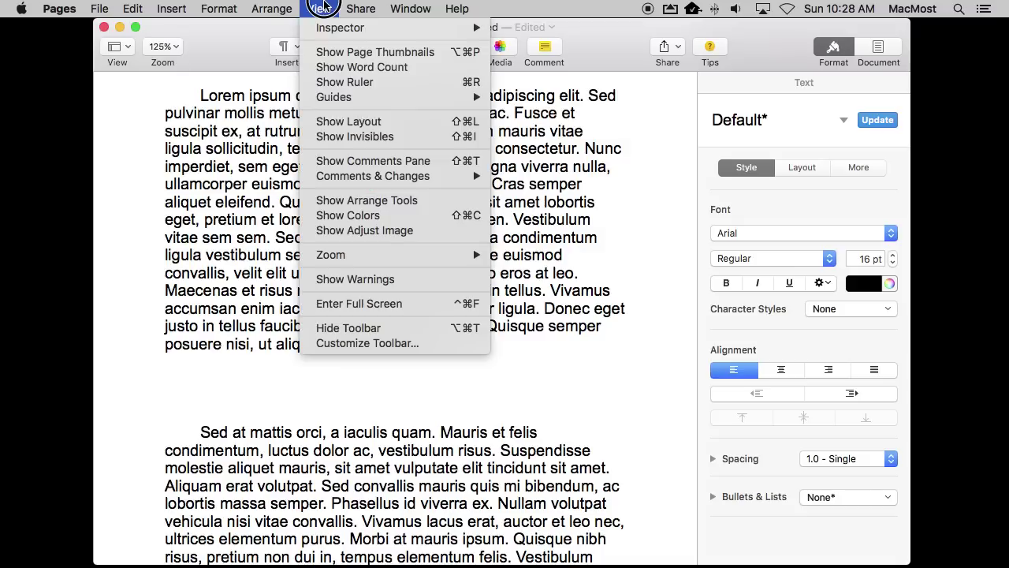
click(350, 140)
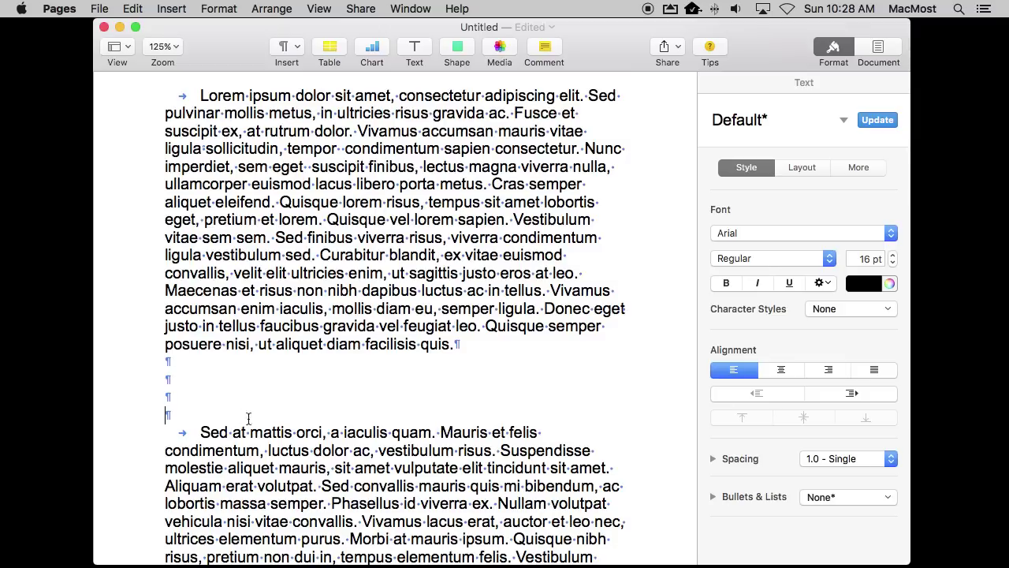
click(197, 433)
key(Tab)
key(Tab)
key(Tab)
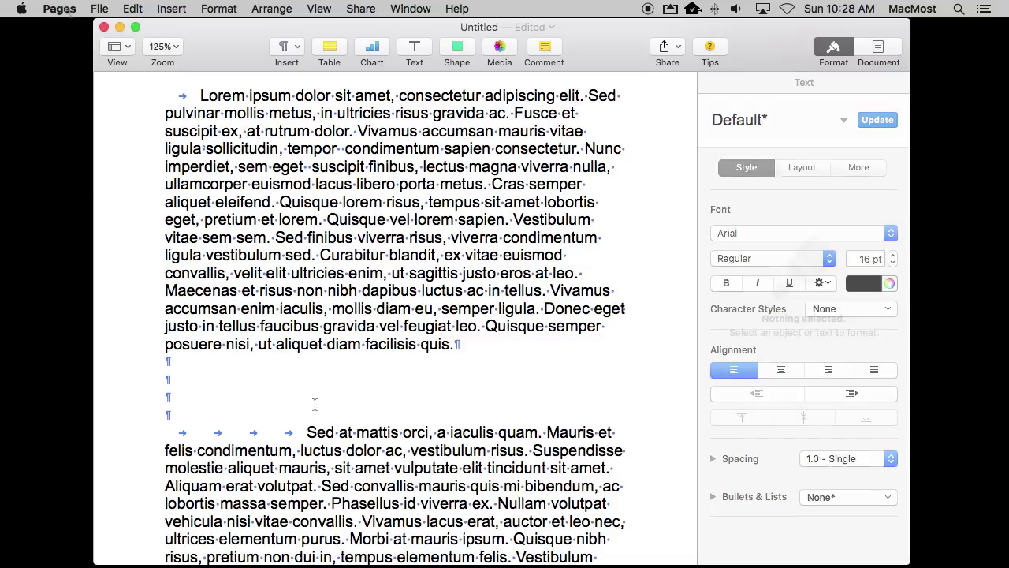
click(59, 8)
click(67, 49)
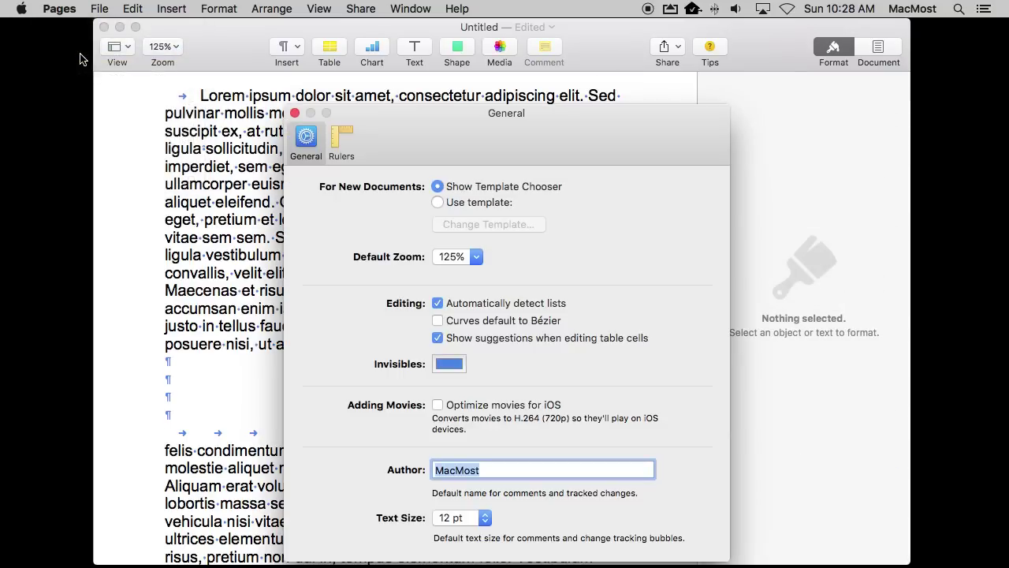
drag(394, 149, 384, 66)
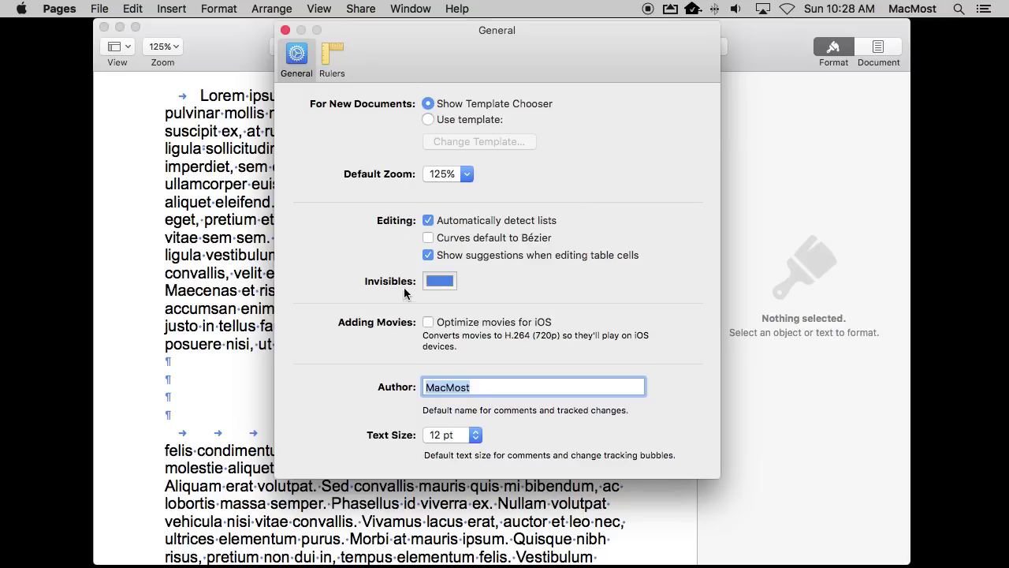
click(434, 285)
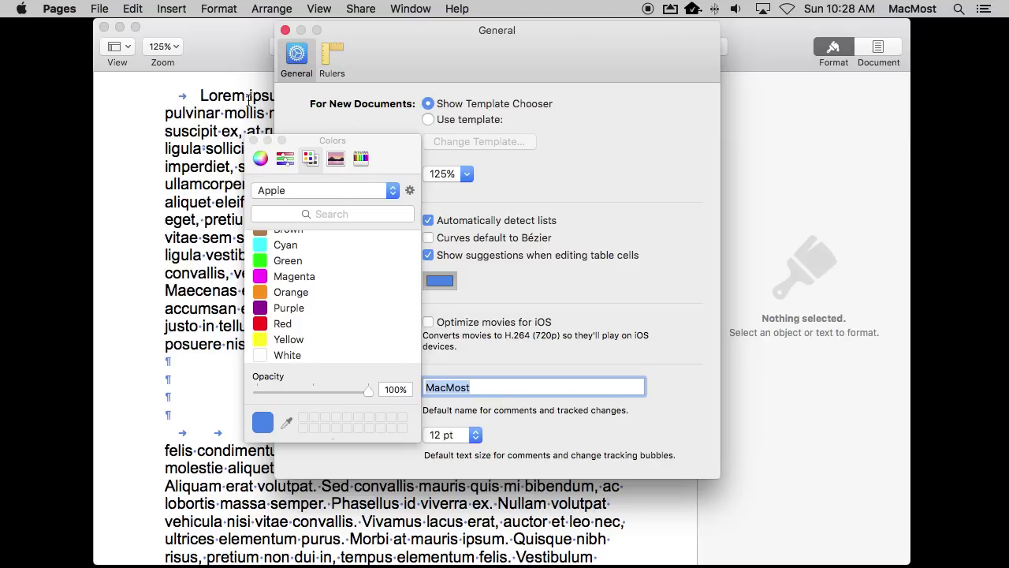
click(285, 30)
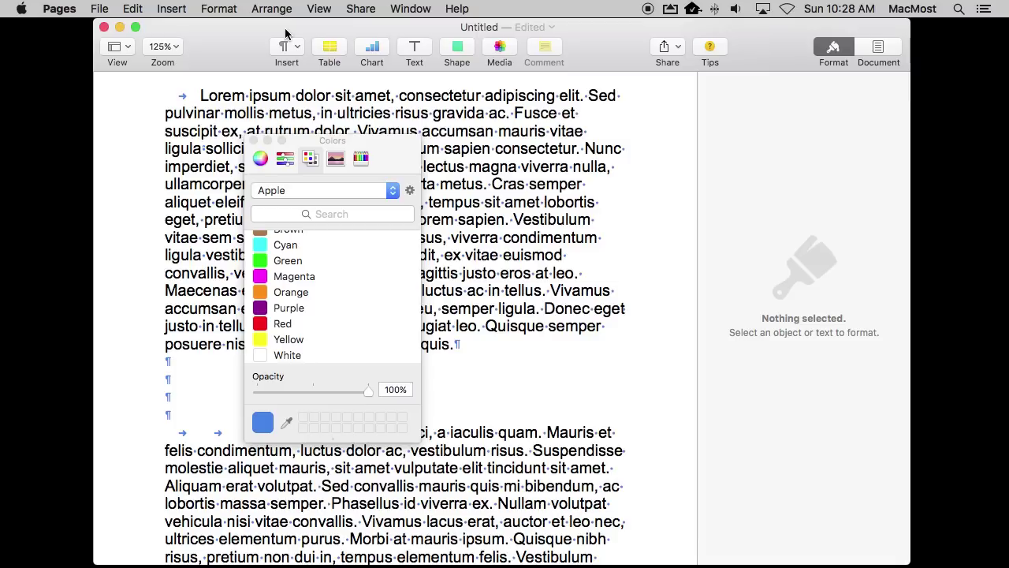
click(253, 141)
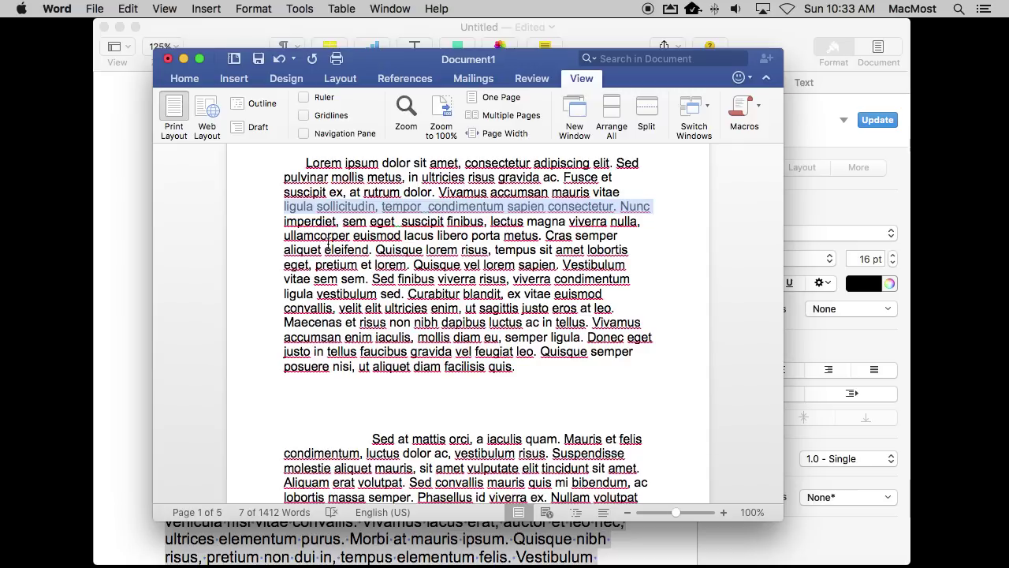
Turn on All non-printing characters in Word's View preferences, then close Preferences.
click(58, 9)
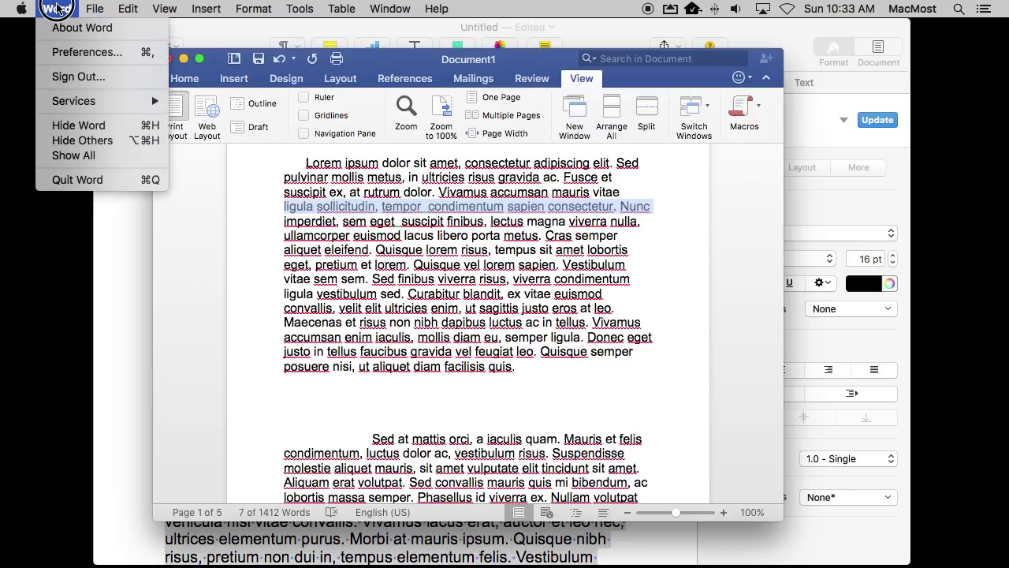
click(71, 52)
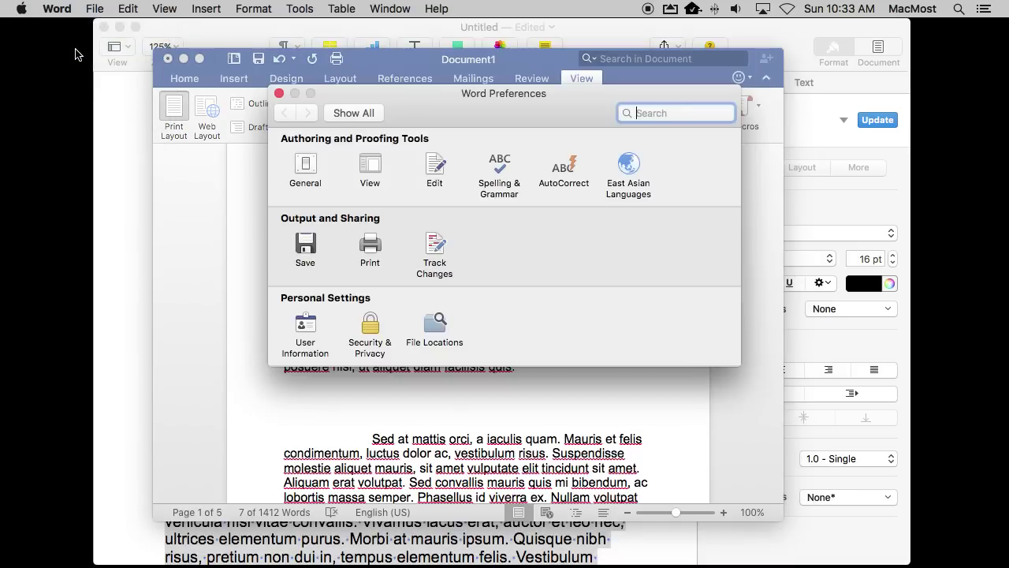
click(370, 166)
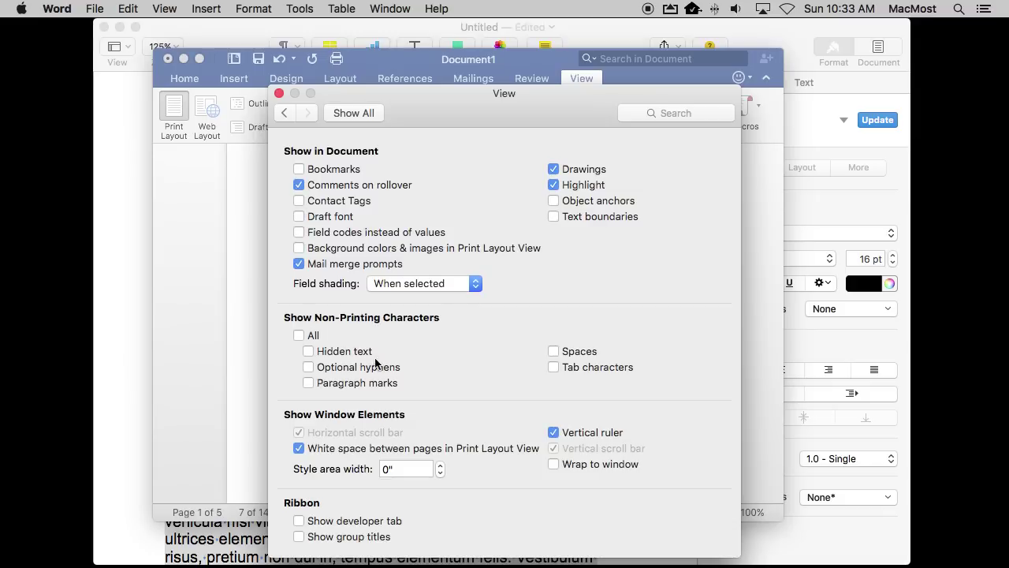
click(298, 335)
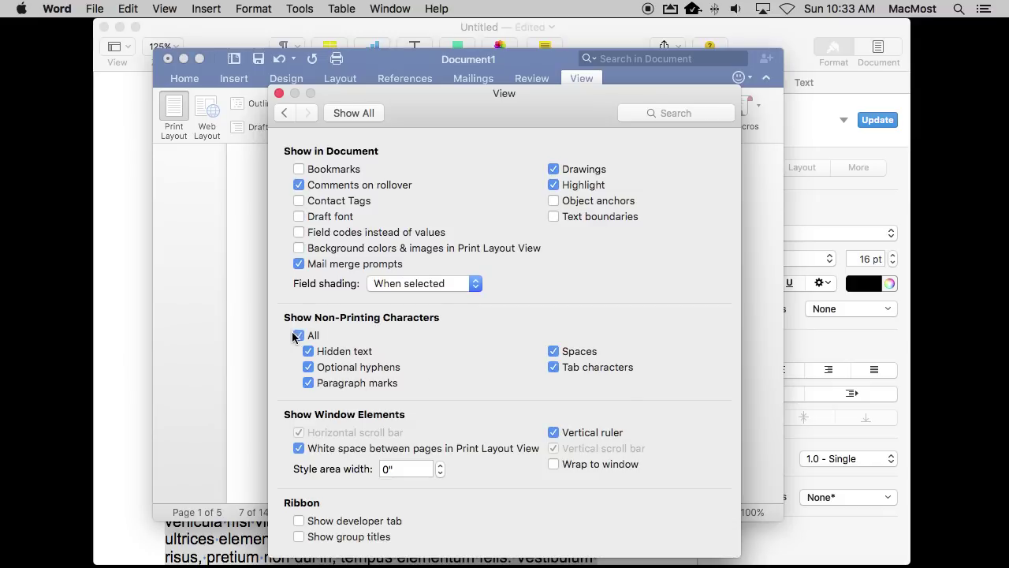
click(278, 93)
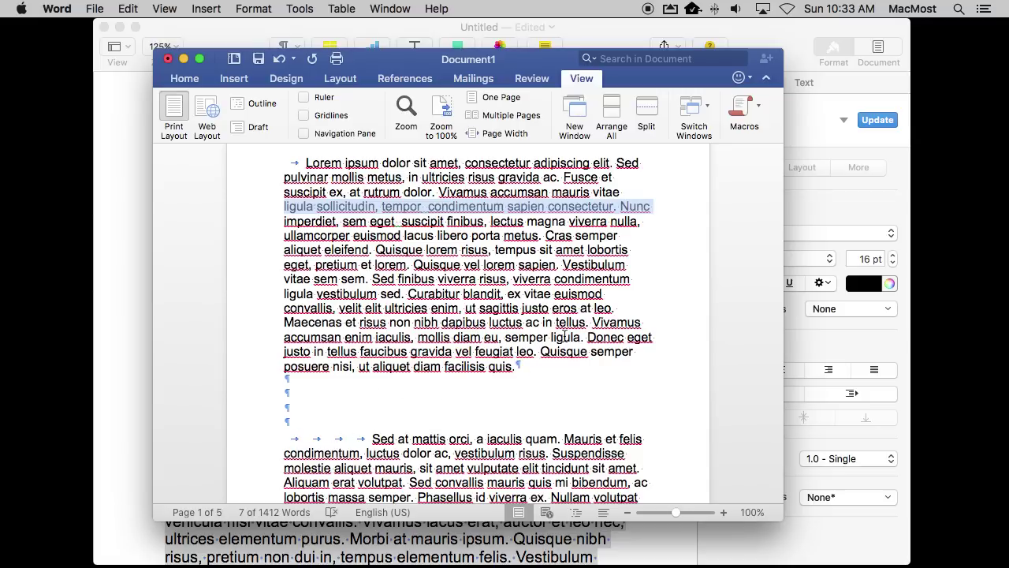
shift+click(253, 230)
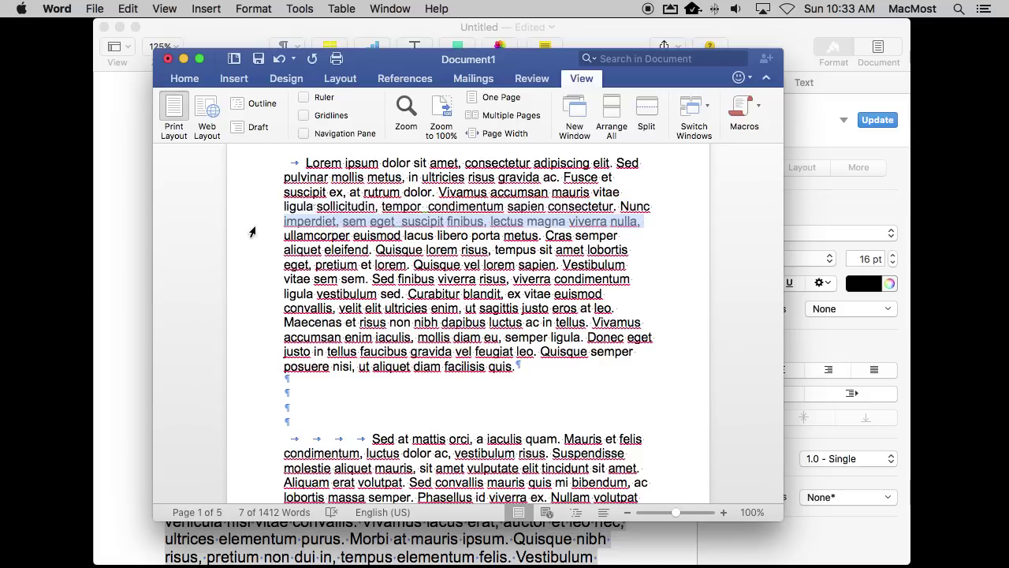
click(313, 209)
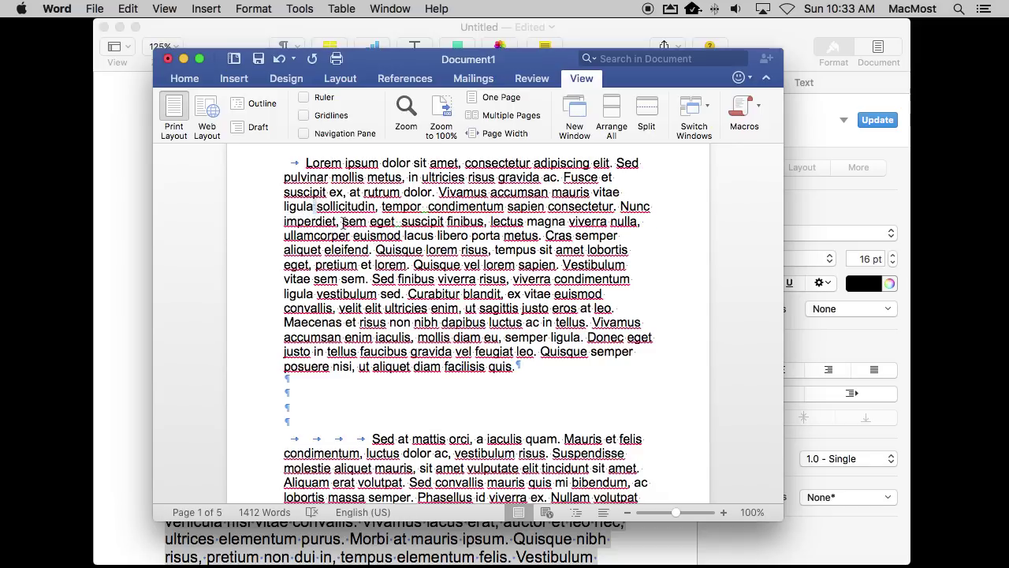